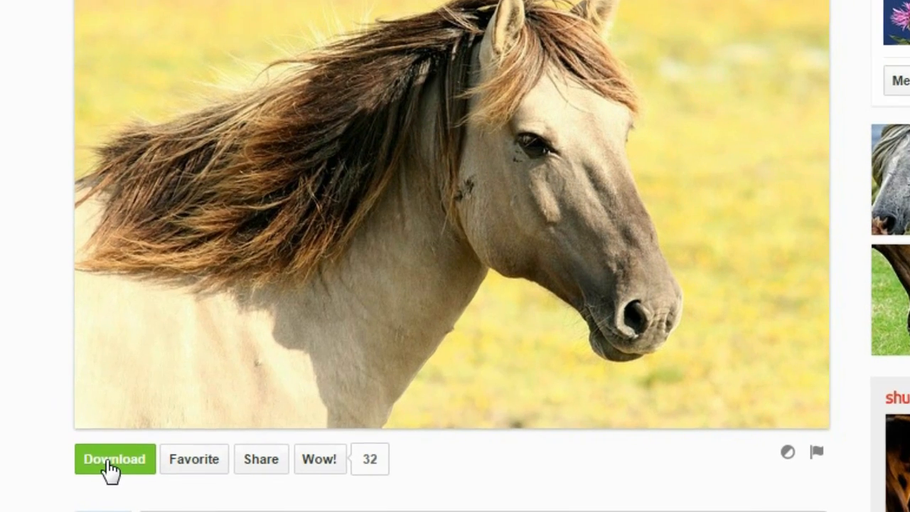
Show the download size choices for the 'Horse Pasture Nature Animals' photo
left_click(122, 477)
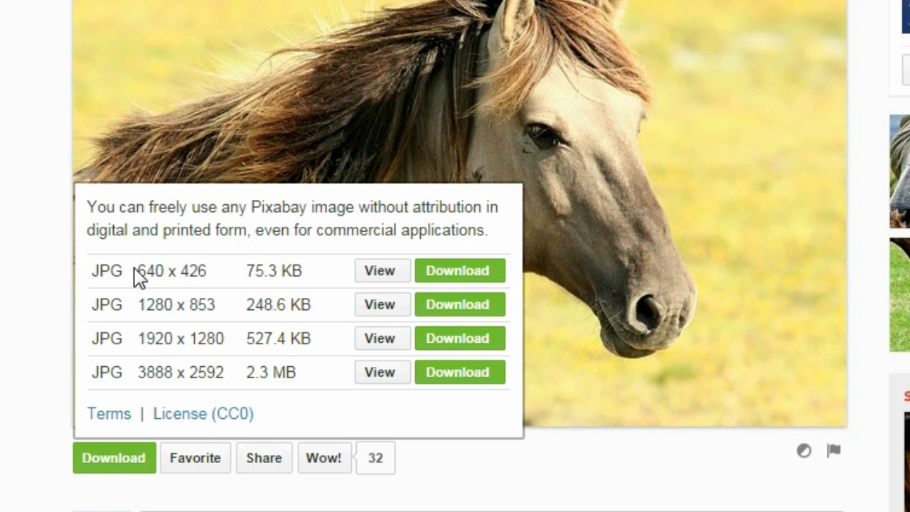
left_click_drag(138, 274, 211, 266)
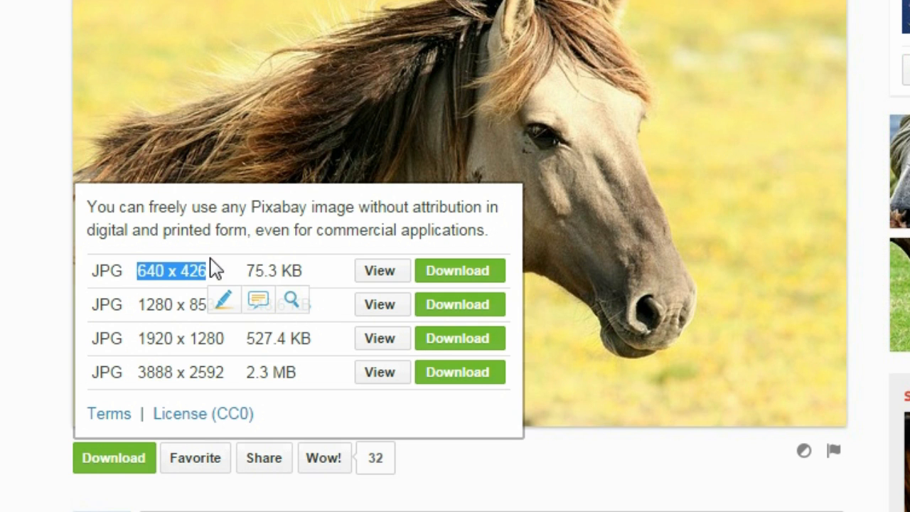
left_click(183, 270)
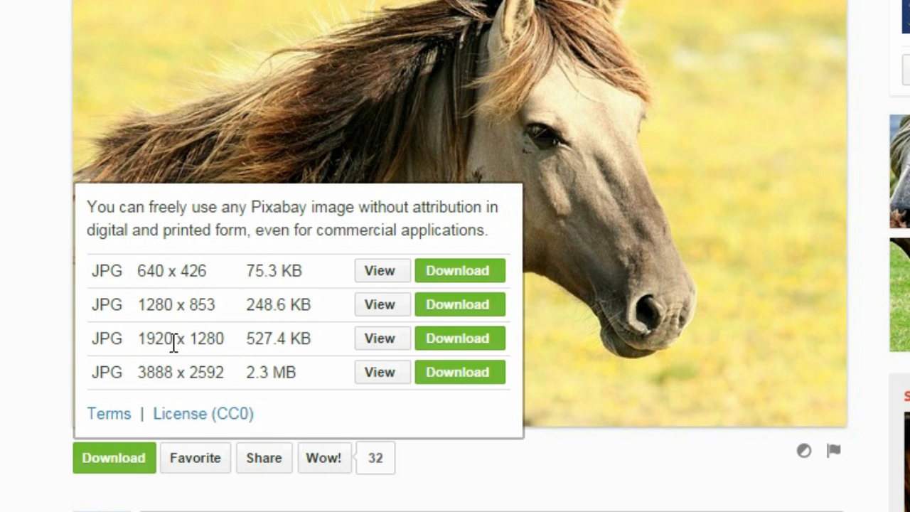
Save the 1920 × 1280 download as horse-197199_1920.jpg and open a new blank tab
right_click(457, 348)
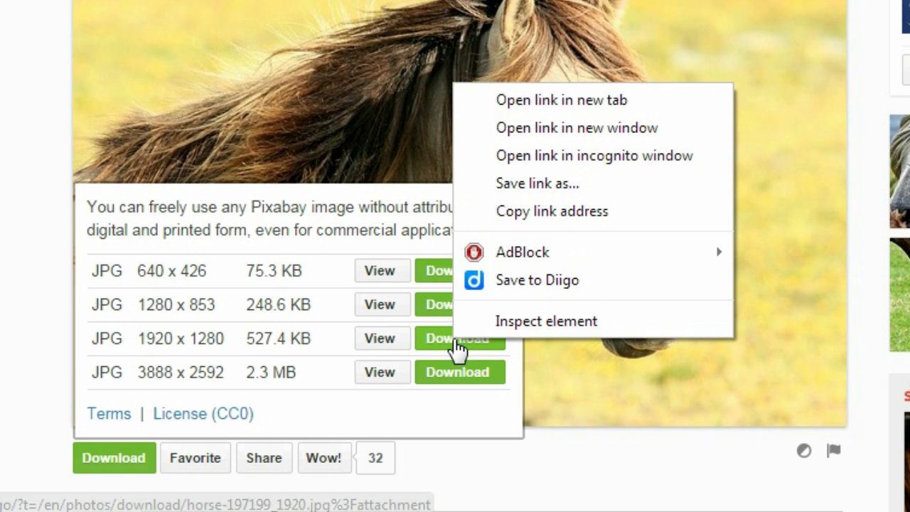
left_click(540, 183)
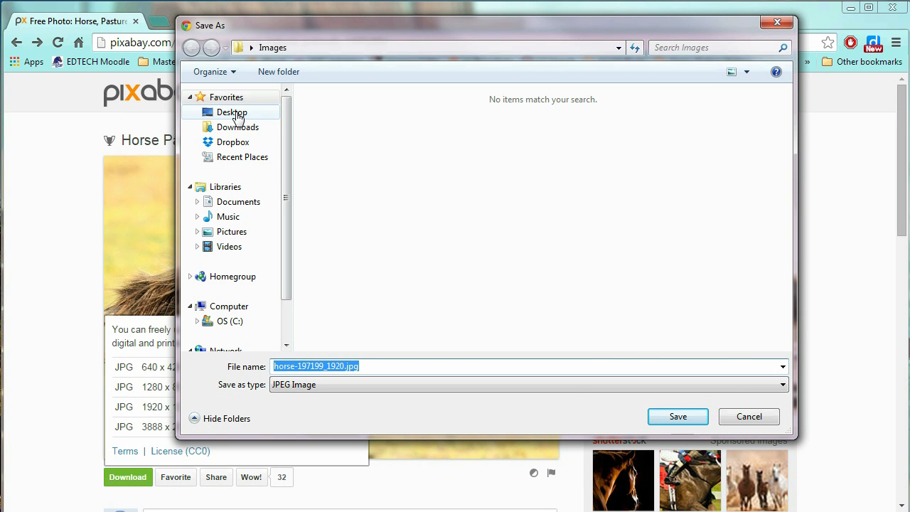
left_click(678, 418)
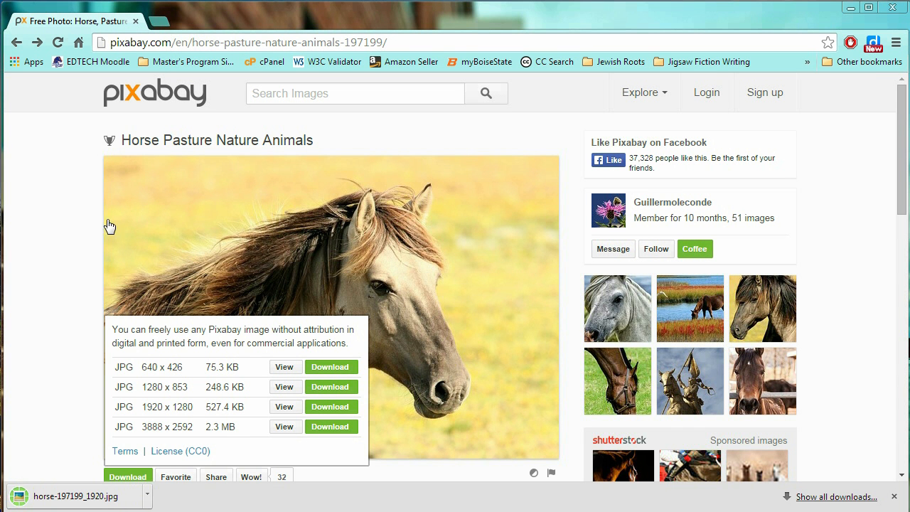
left_click(159, 22)
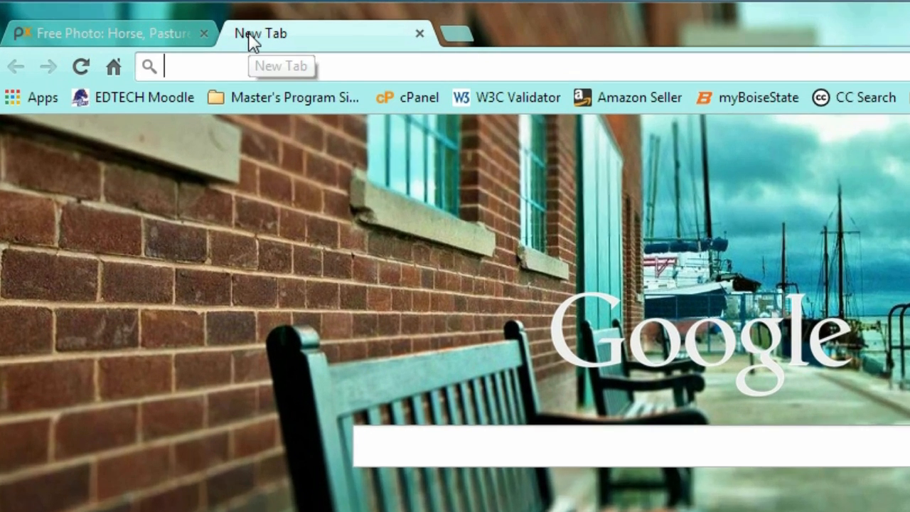
Go to fotor.com in the new tab
type("fotor.com")
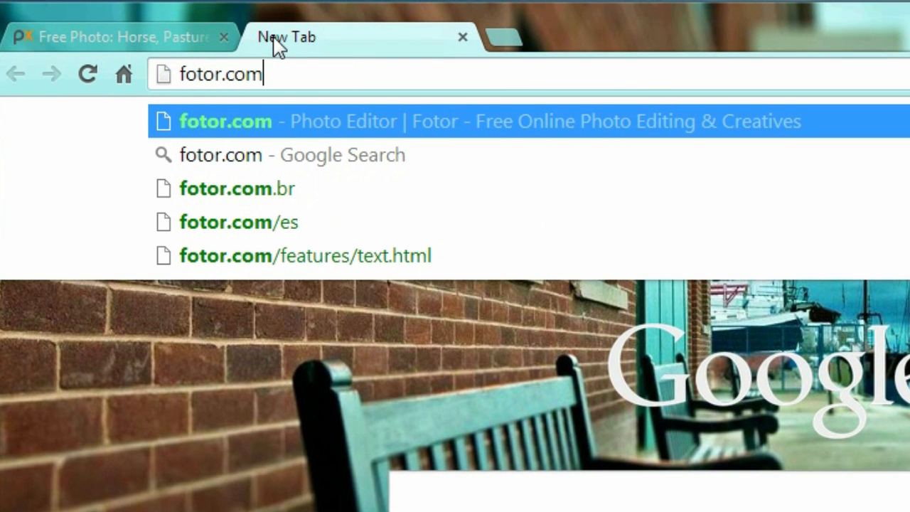
key("Return")
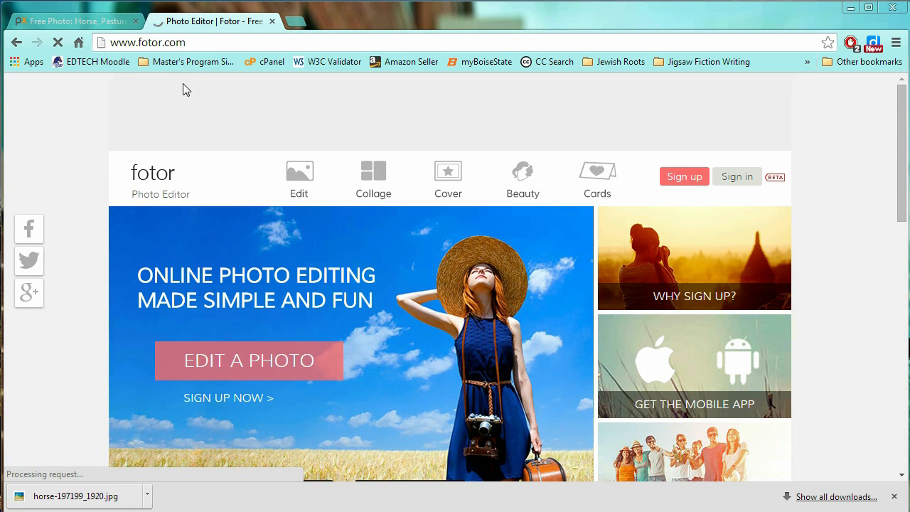
Load horse-197199_1920.jpg from the computer into Fotor's Edit workspace
left_click(894, 496)
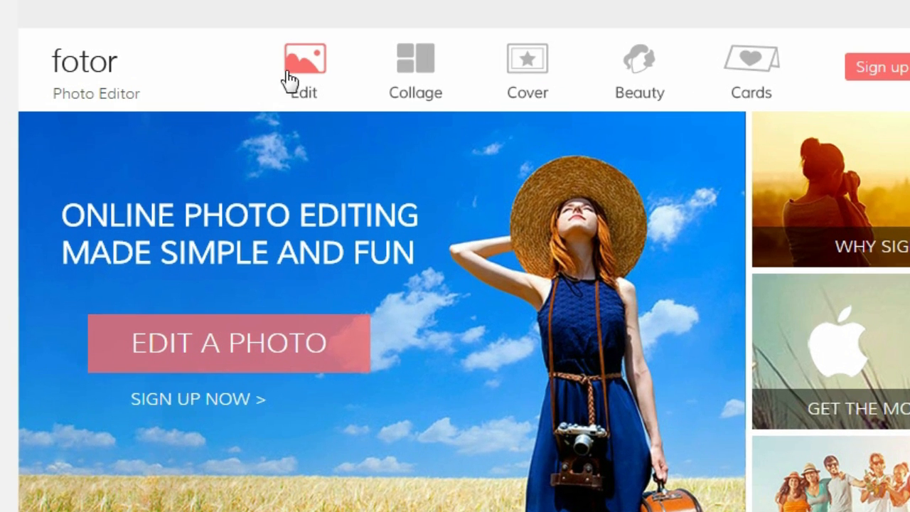
left_click(298, 73)
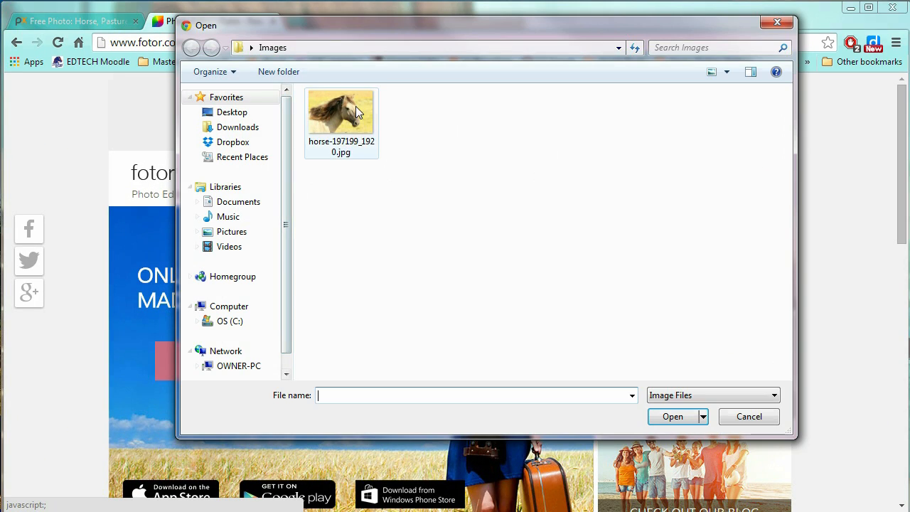
left_click(356, 106)
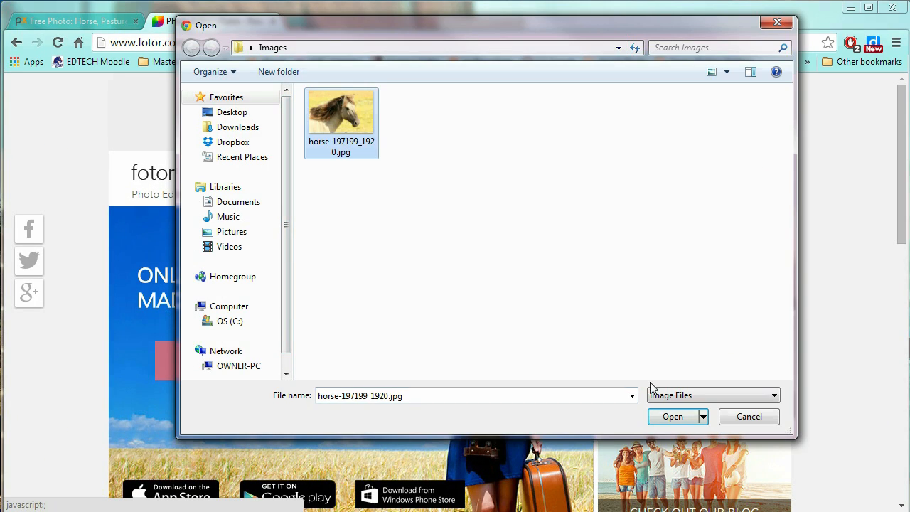
left_click(680, 417)
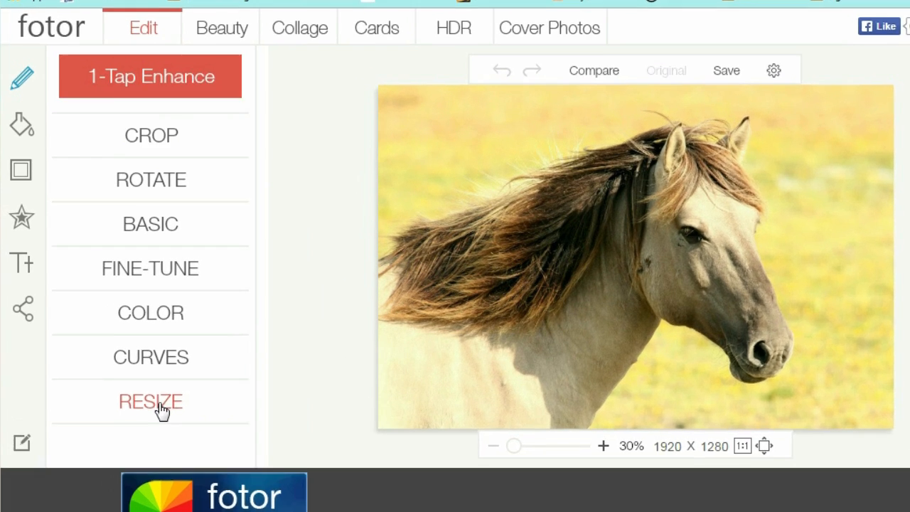
Resize the photo proportionally by changing the width from 1920 to 900 (height 600)
left_click(133, 389)
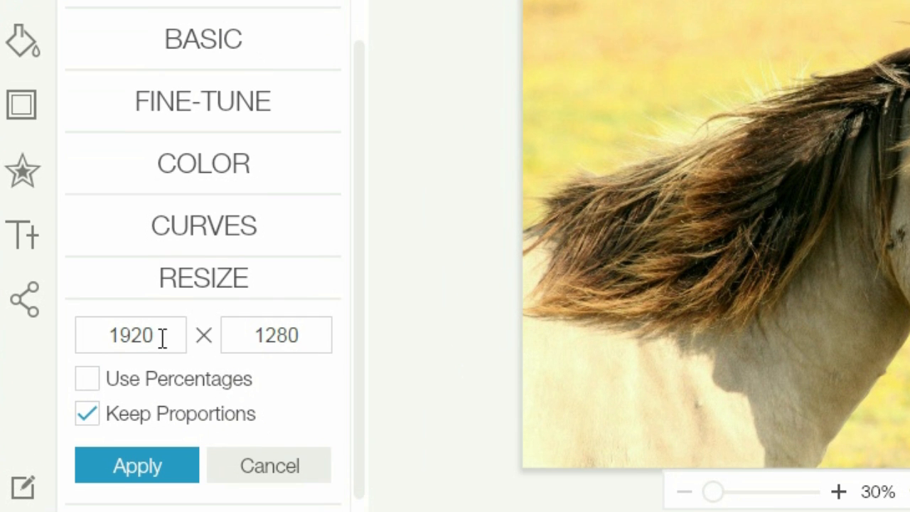
double_click(162, 338)
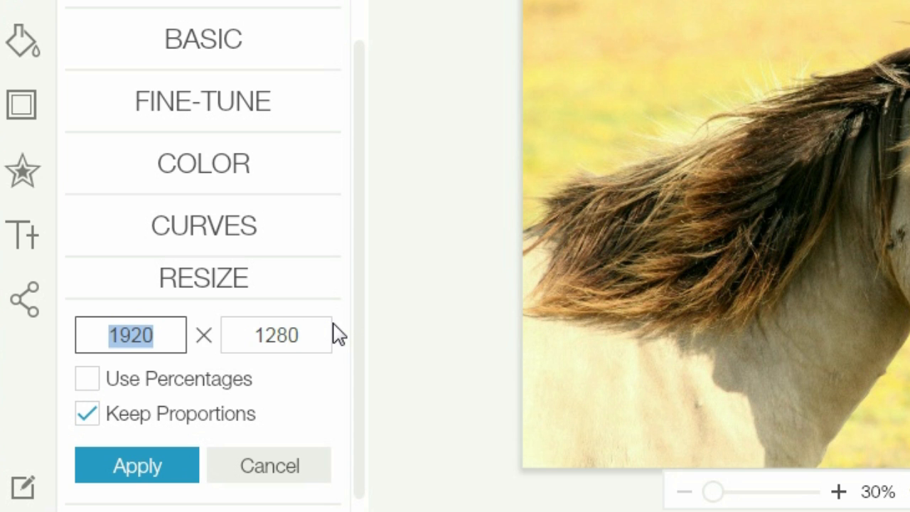
type("900")
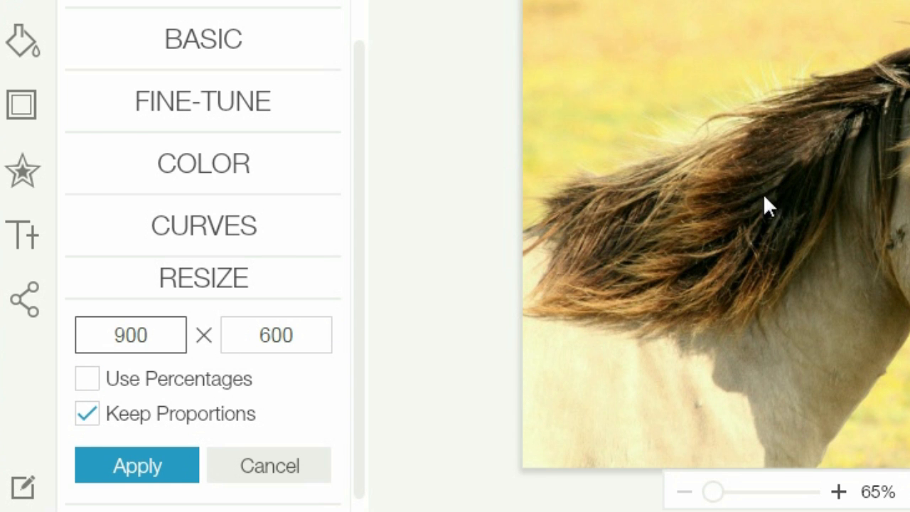
left_click(135, 470)
Crop to 890 × 400 with the frame moved down over the horse's head and mane
left_click(201, 71)
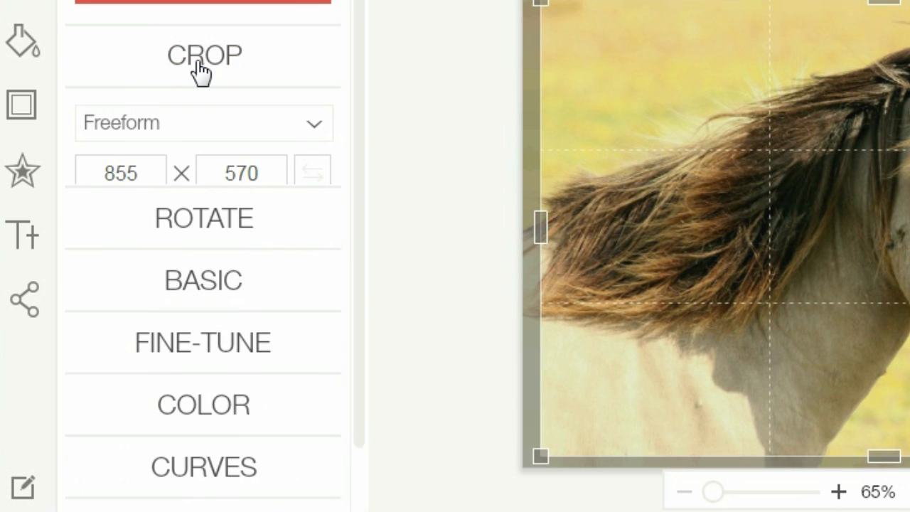
left_click(142, 155)
left_click_drag(142, 155, 76, 162)
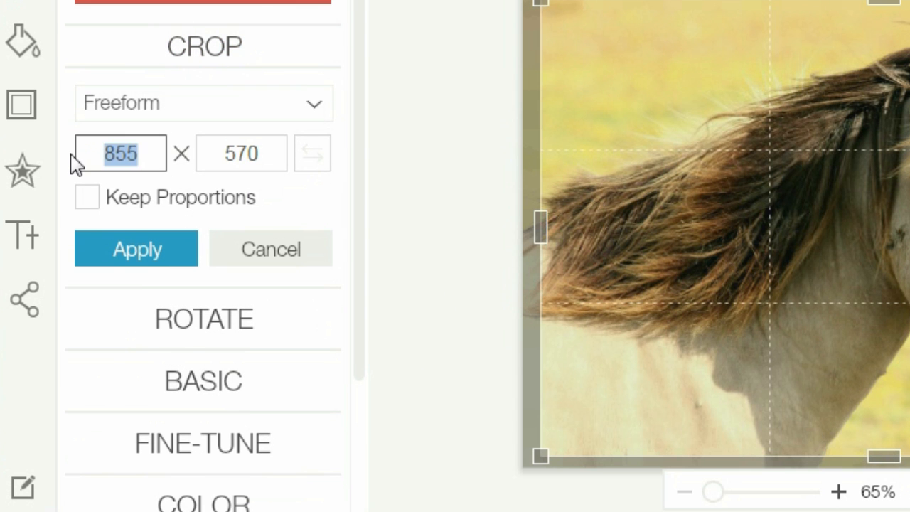
type("890")
key("Tab")
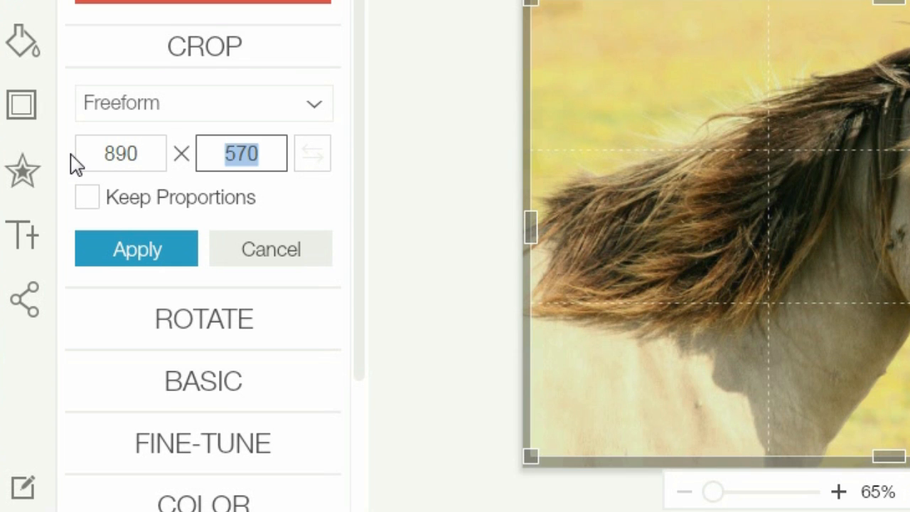
type("400")
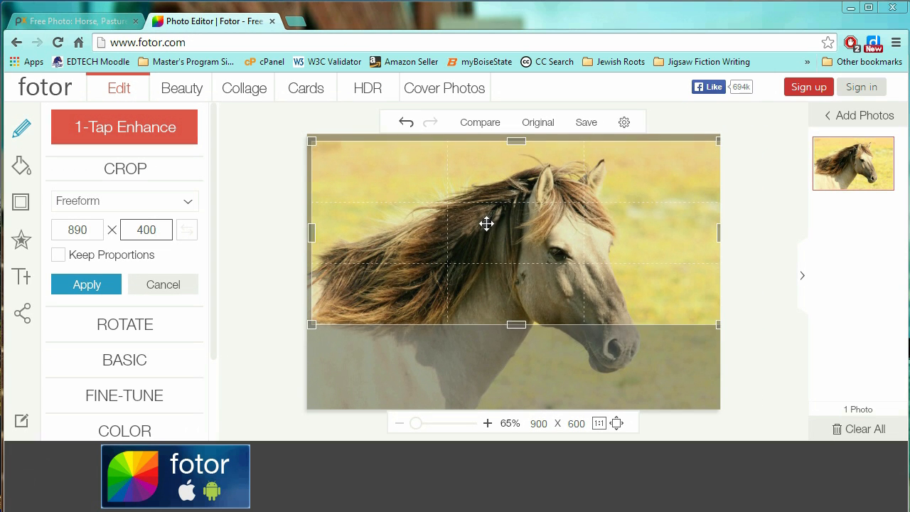
left_click_drag(839, 132, 840, 189)
left_click_drag(488, 249, 489, 251)
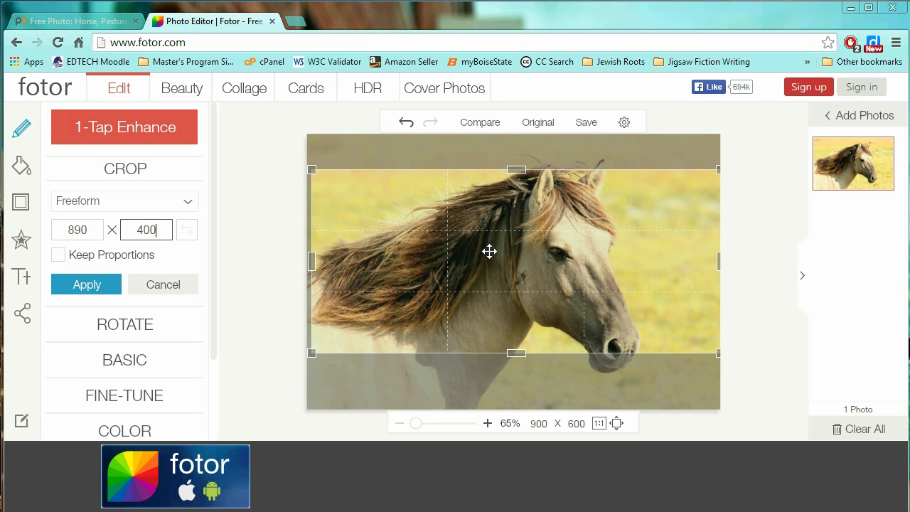
left_click(87, 286)
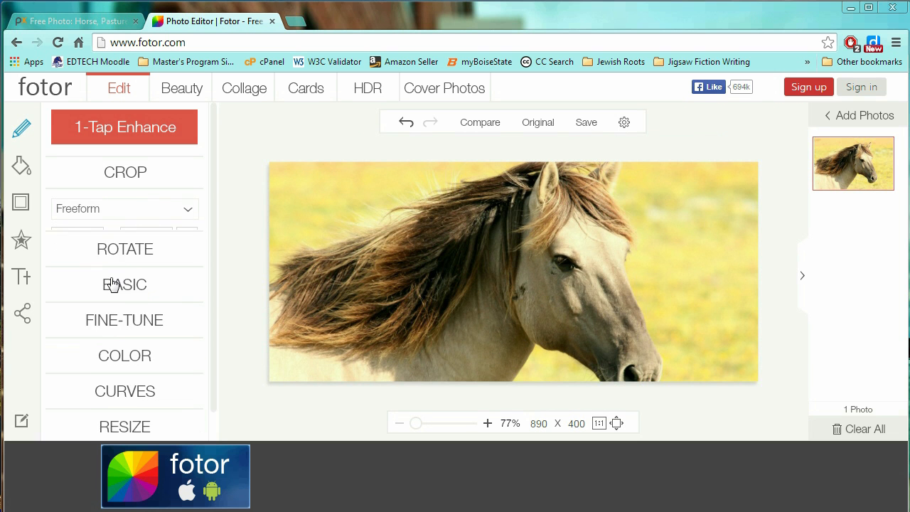
Save the banner as a Highest-quality JPG named 'horseCro'
left_click(586, 123)
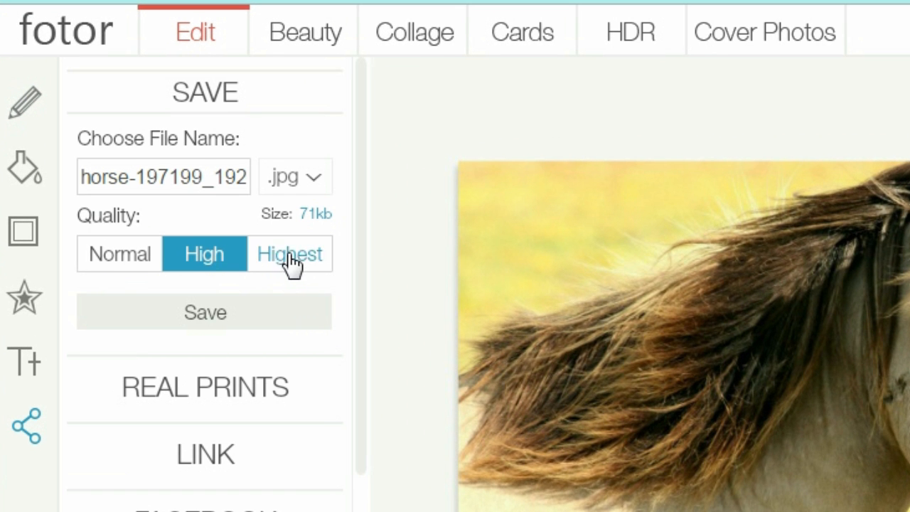
left_click(292, 259)
left_click(182, 310)
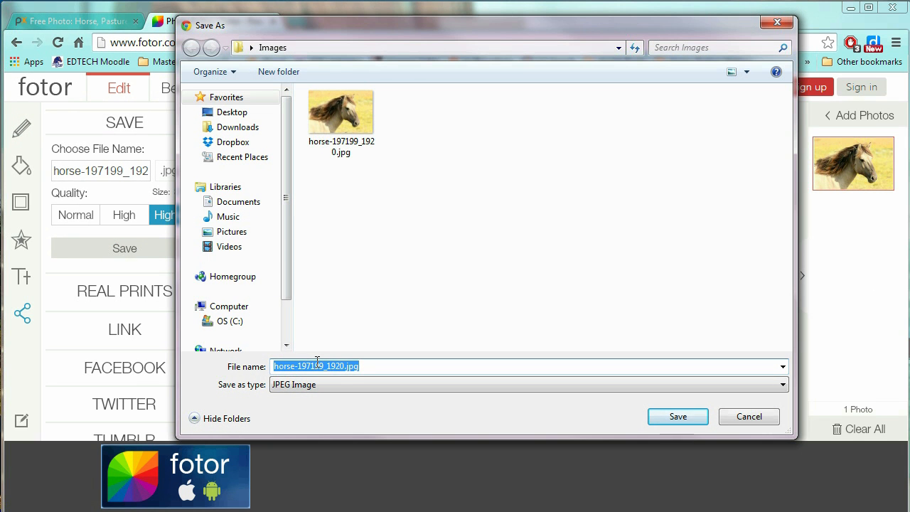
type("horseCropped1")
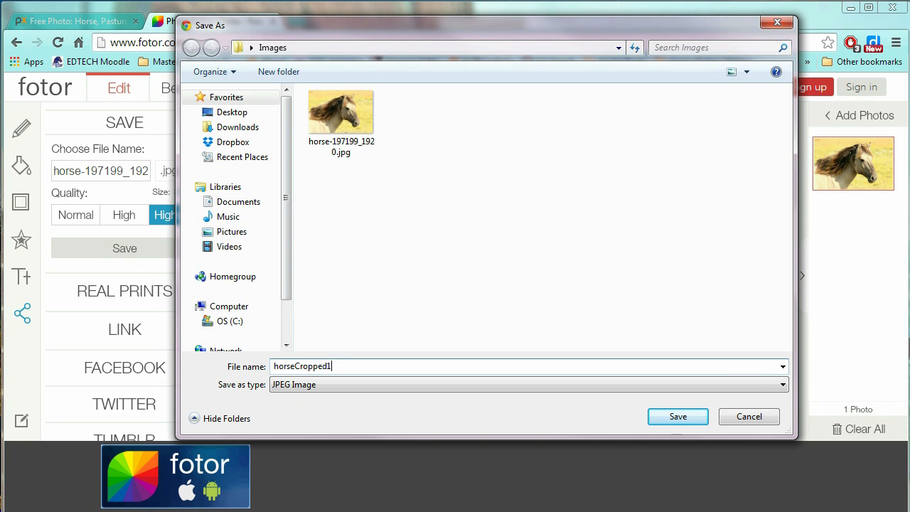
key("Return")
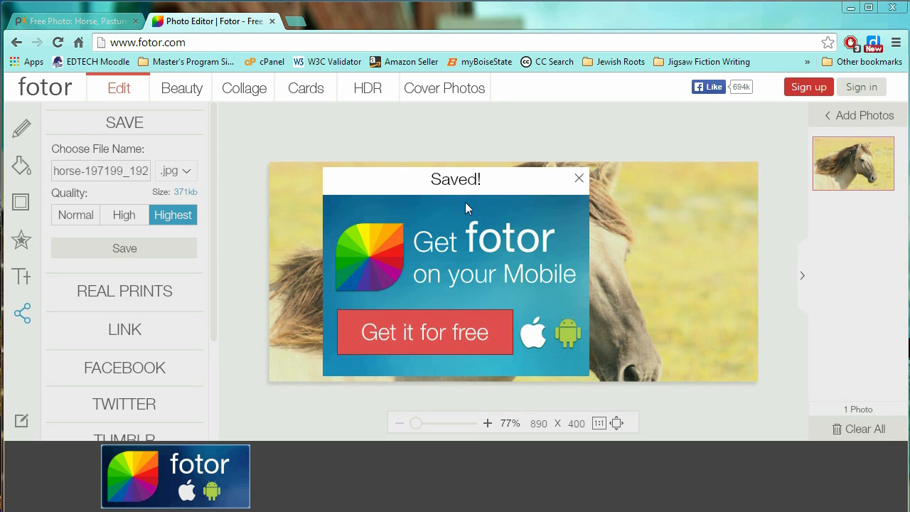
left_click(580, 178)
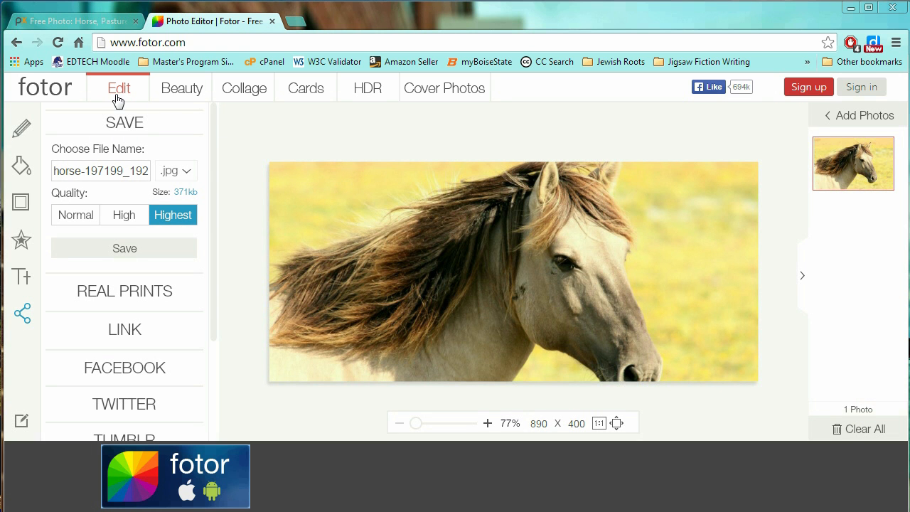
Bring back the Basic Edits tools and revert to the original 1920 × 1280 photo
left_click(122, 121)
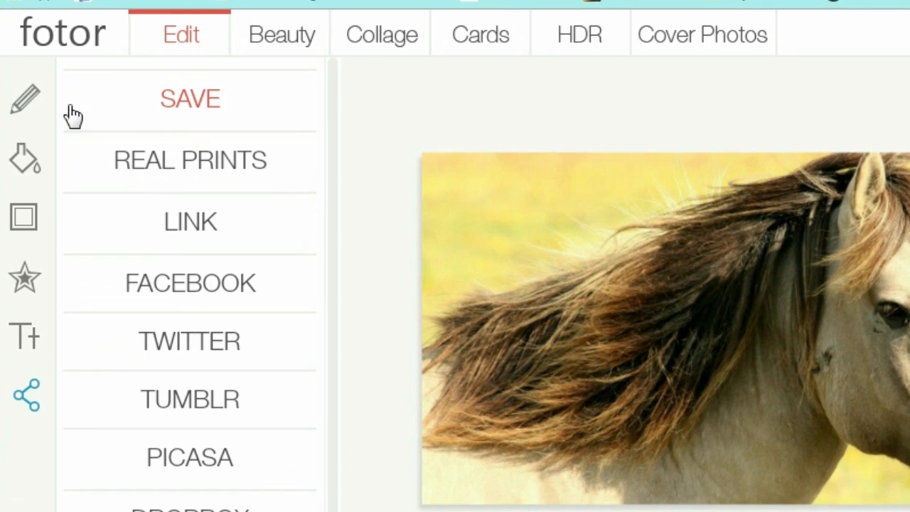
left_click(24, 102)
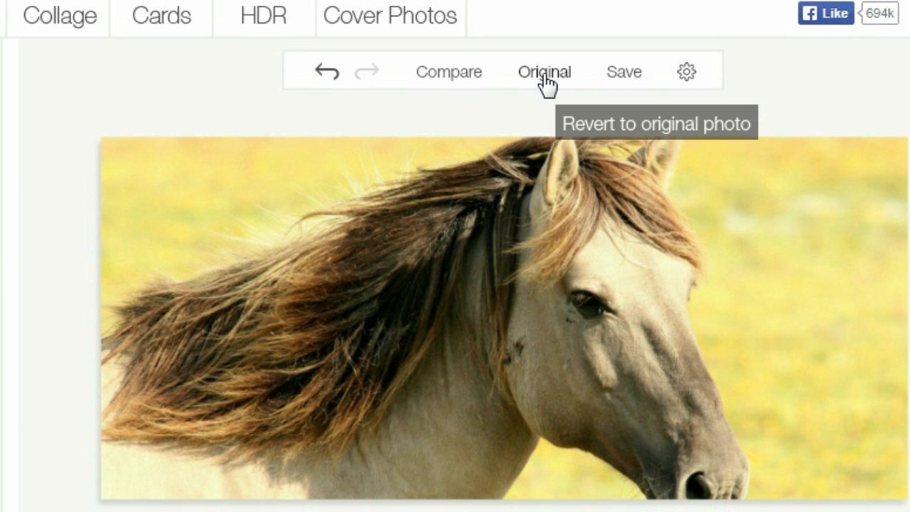
left_click(545, 74)
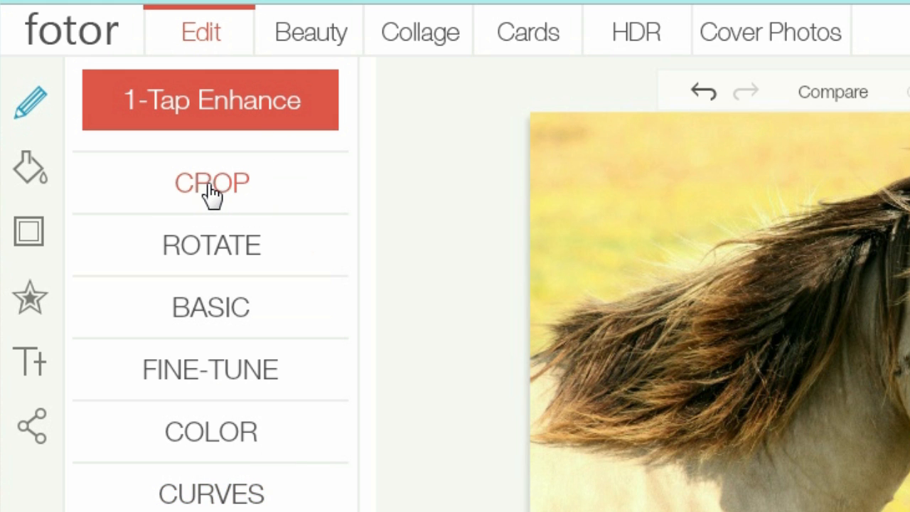
Crop the original photo to 890 × 400, positioned over the horse's eye and mane
left_click(211, 190)
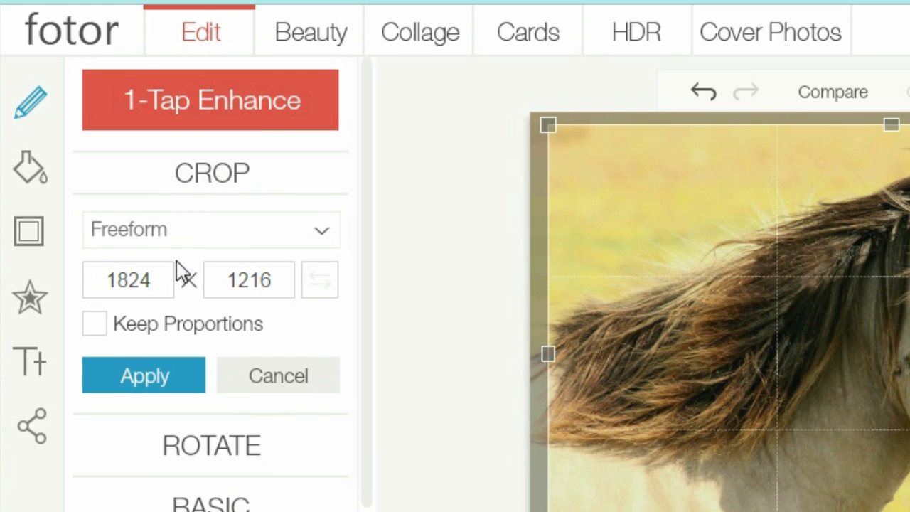
left_click_drag(167, 280, 57, 292)
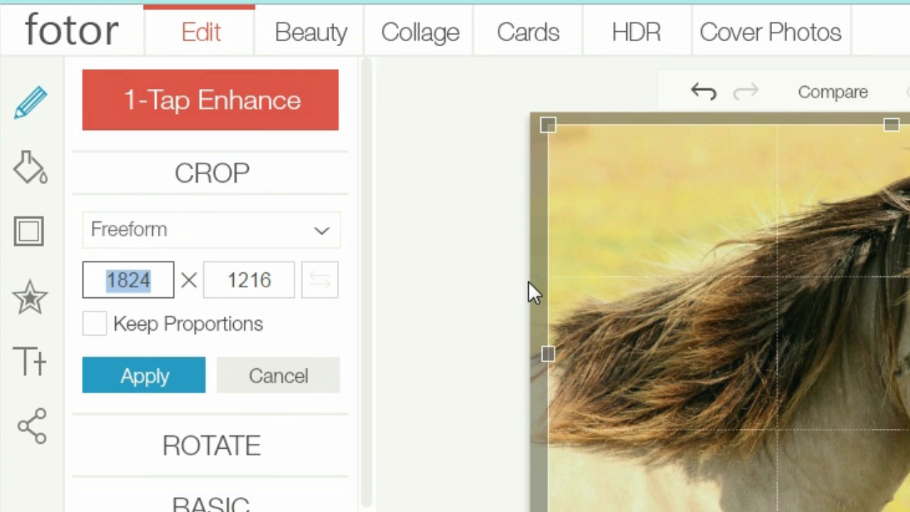
type("890")
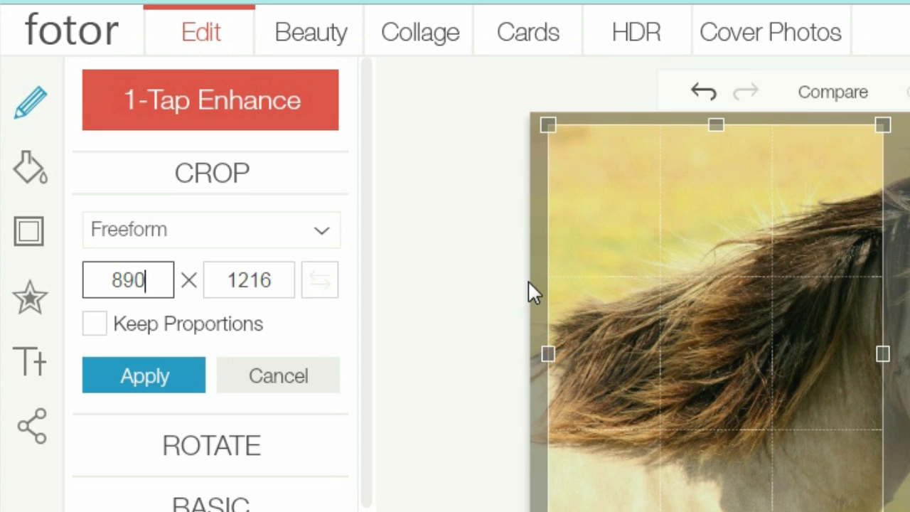
key("Tab")
type("400")
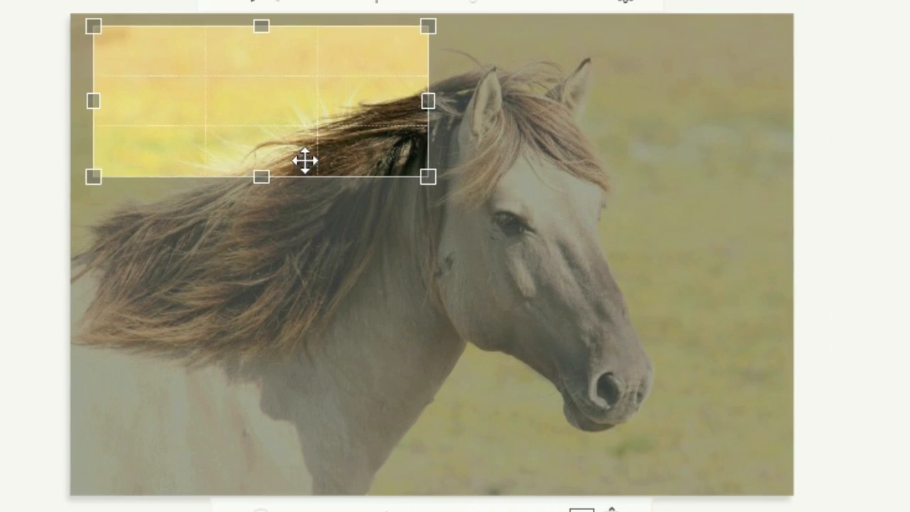
left_click_drag(304, 161, 444, 222)
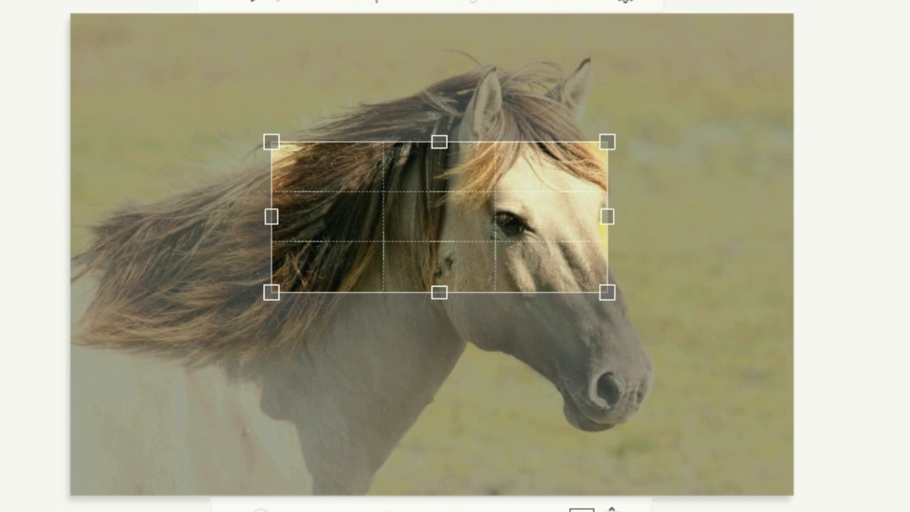
key("Return")
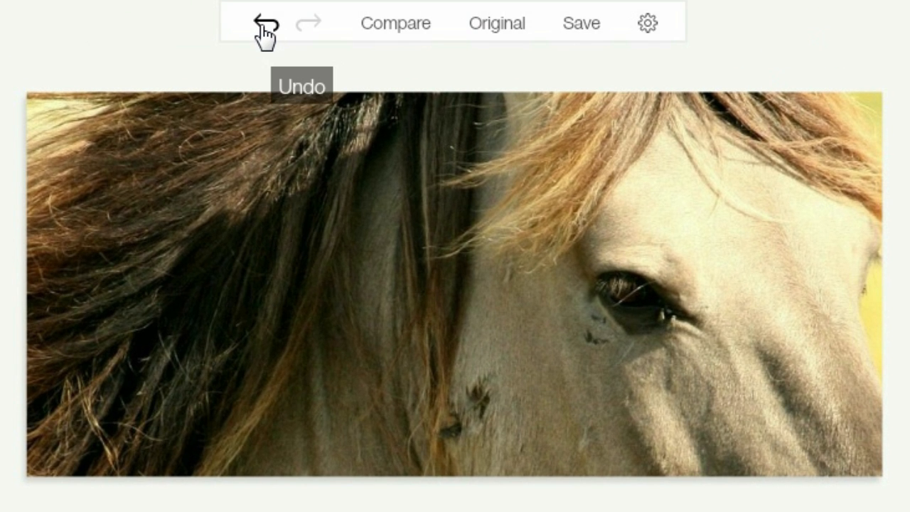
Undo the tight crop, restore the Original photo, and begin editing the 1824 crop width
left_click(264, 27)
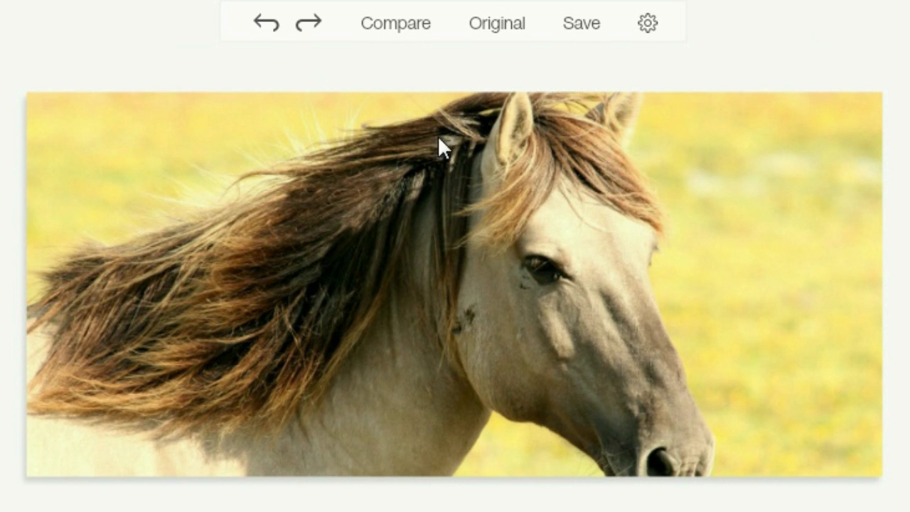
left_click(498, 29)
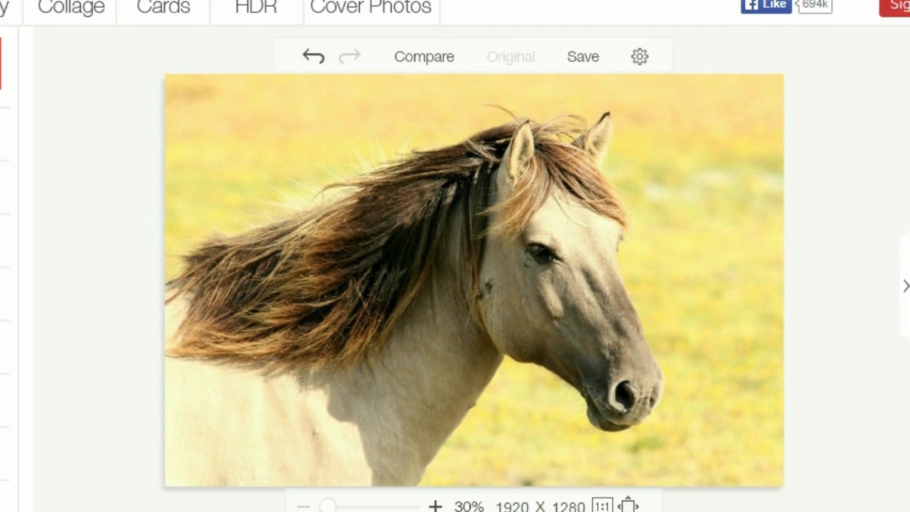
left_click(129, 169)
left_click(96, 228)
Enter a crop size of 890 × 400 in the width and height fields
double_click(72, 226)
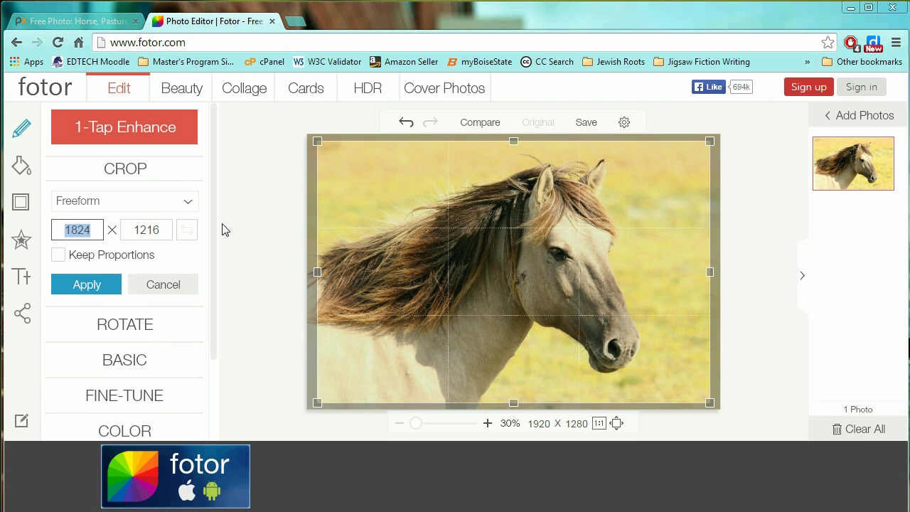
type("890")
key("Tab")
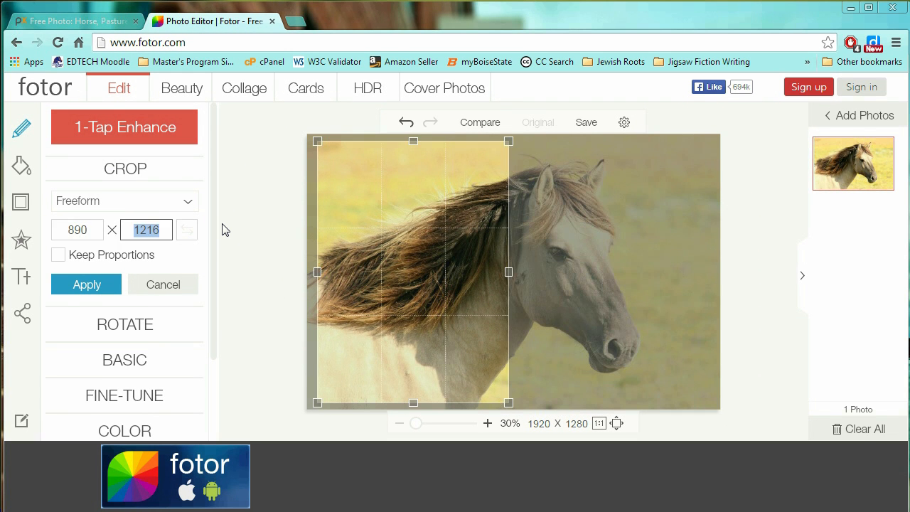
type("400")
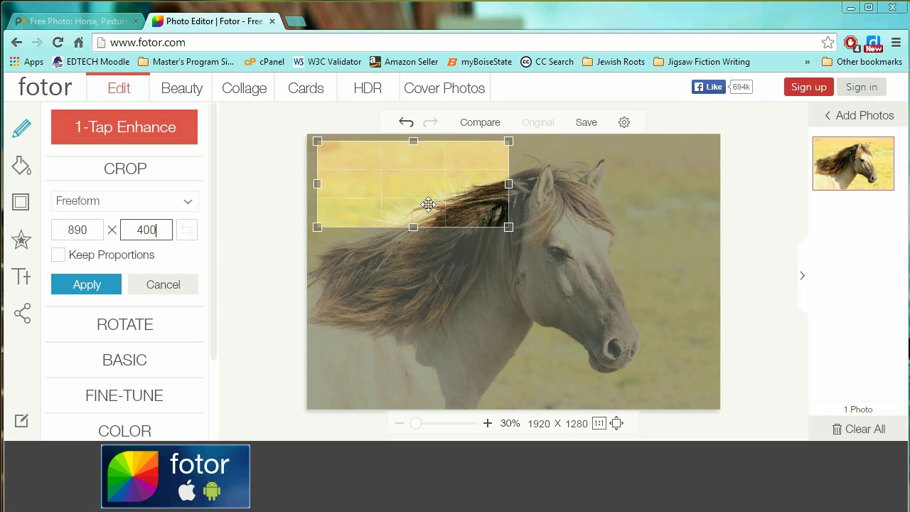
Move the crop area toward the horse's head and enlarge it with proportions temporarily locked
left_click_drag(417, 176, 517, 223)
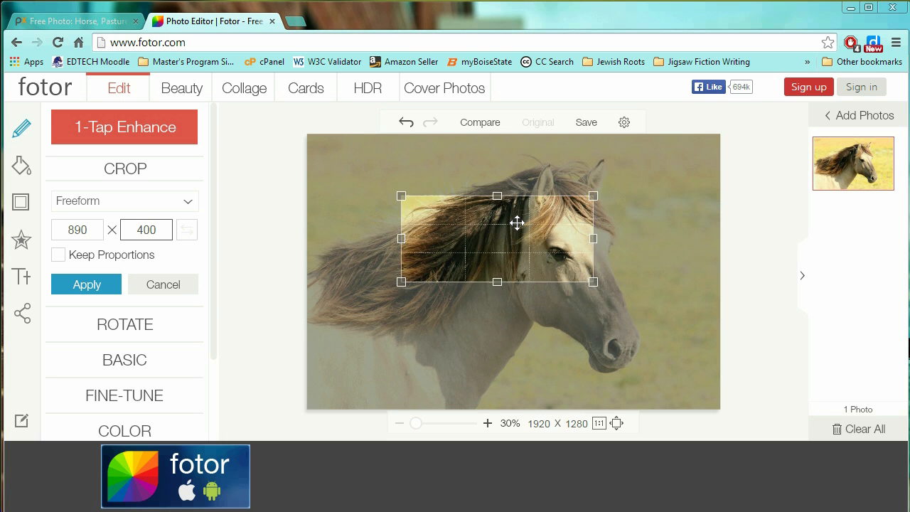
left_click(61, 259)
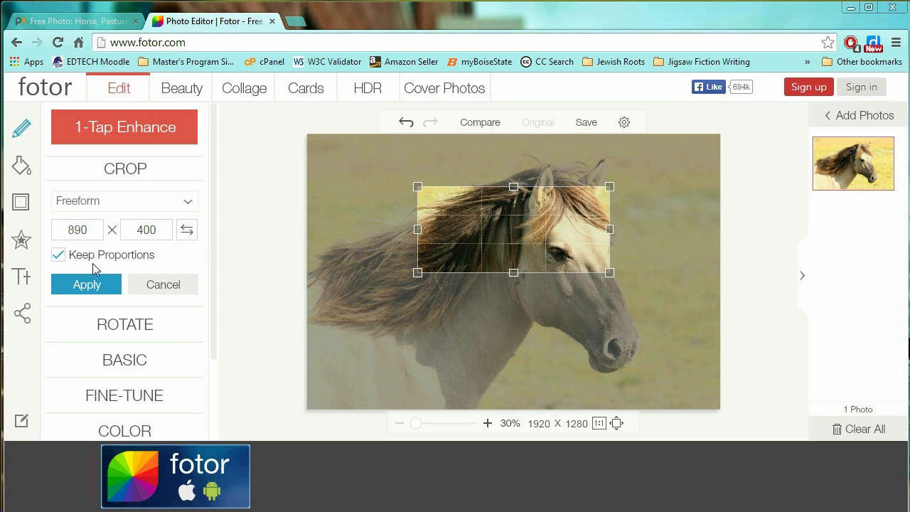
left_click_drag(609, 272, 692, 315)
left_click_drag(559, 248, 516, 240)
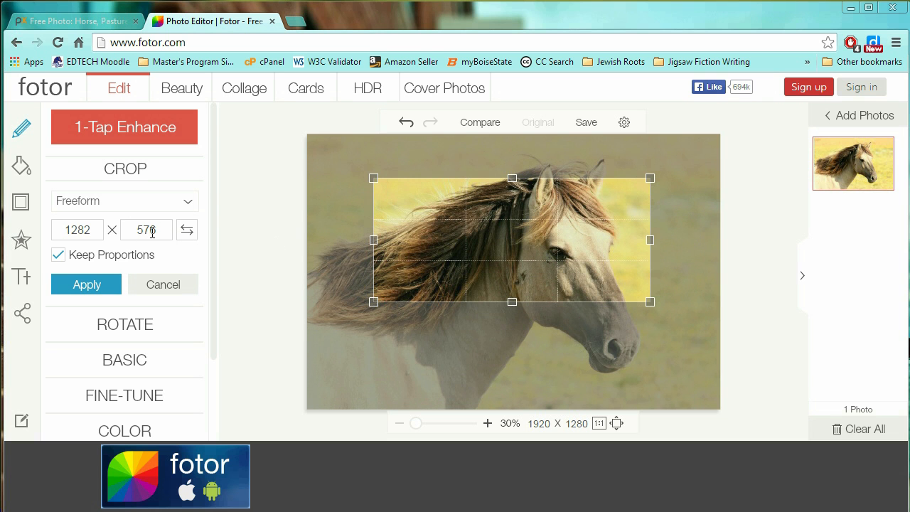
left_click(59, 258)
Re-enter 890 × 400 for the crop, then stretch the area wider and taller
left_click_drag(92, 229, 47, 235)
type("890")
key("Tab")
type("400")
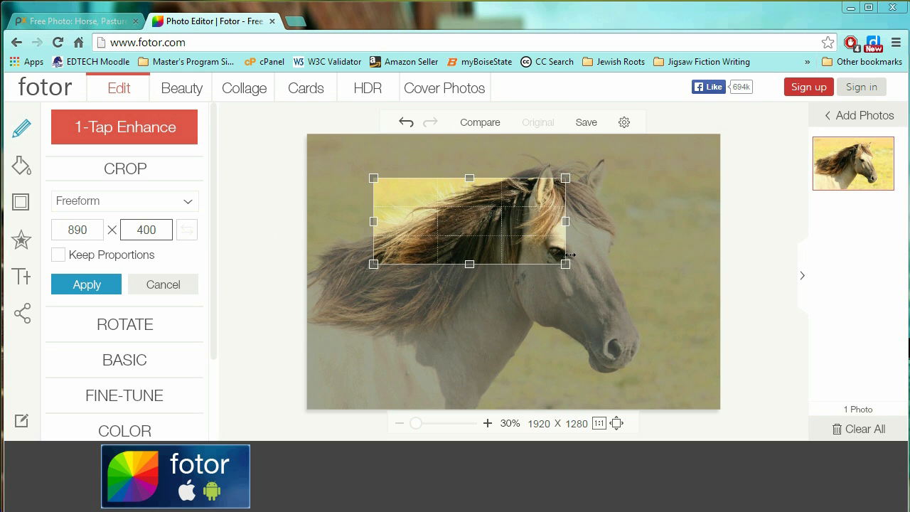
left_click_drag(565, 264, 668, 325)
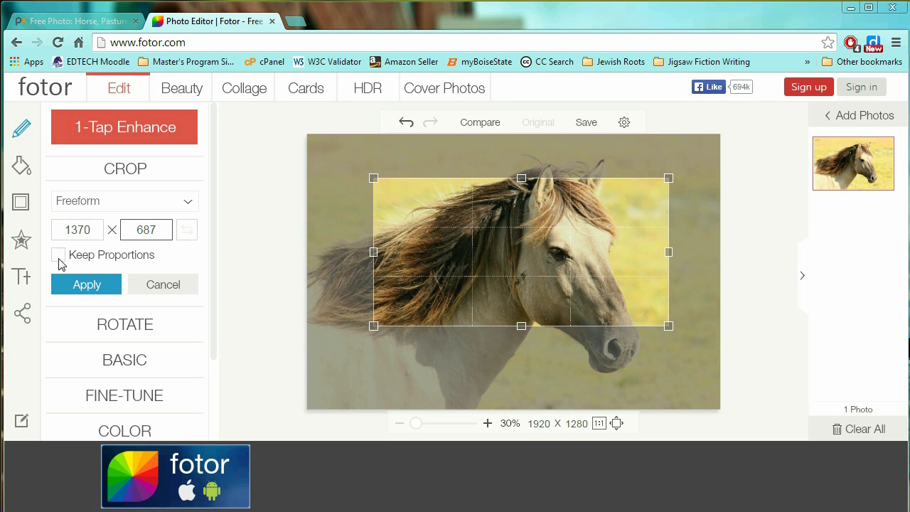
Reset the crop width and height to 890 × 400 over the mane
left_click_drag(91, 231, 61, 227)
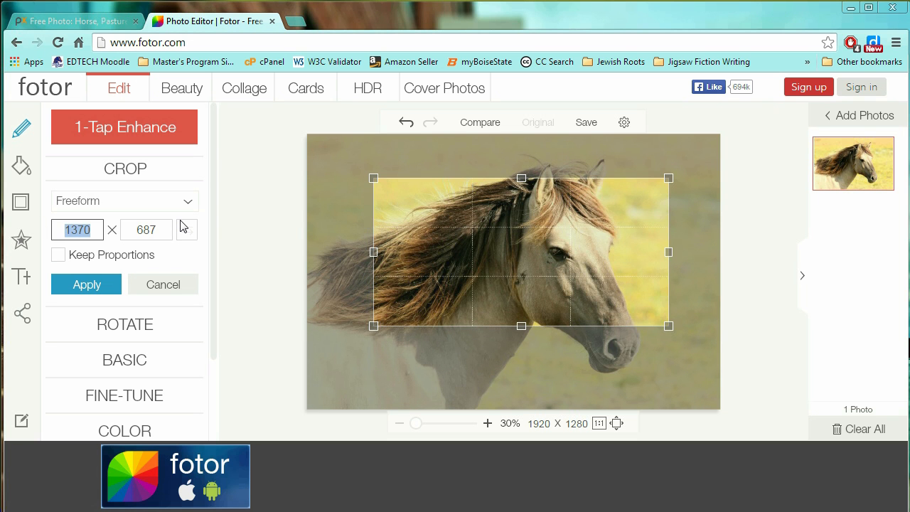
type("890")
key("Tab")
type("400")
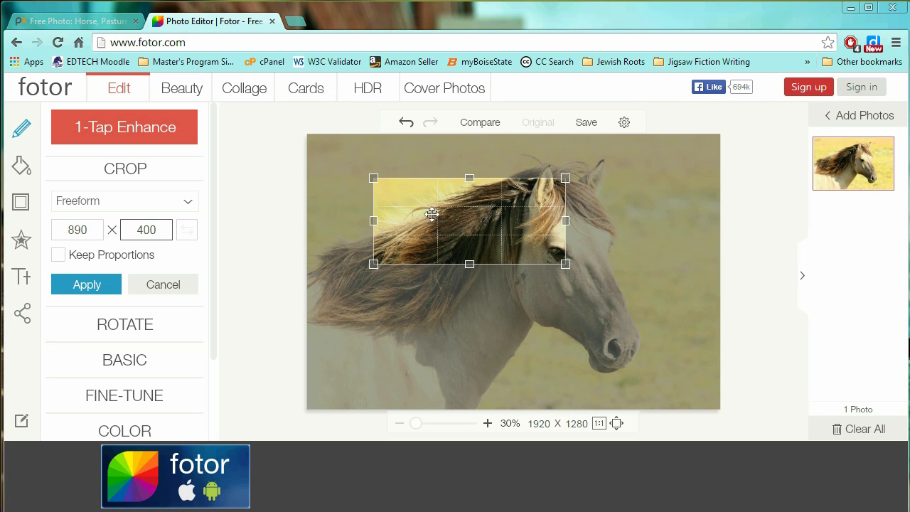
With Keep Proportions on, enlarge and nudge the crop box over the head and mane, then apply it
left_click(58, 256)
left_click_drag(566, 264, 527, 247)
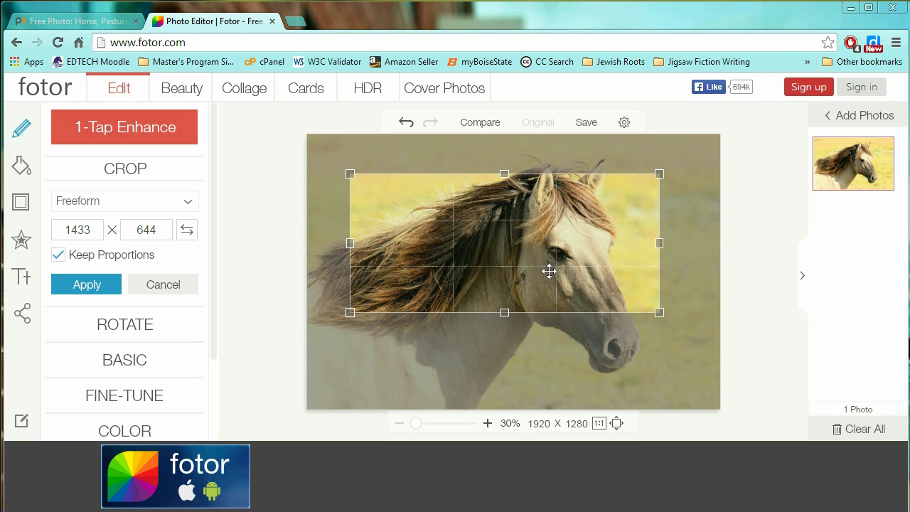
mouse_move(533, 252)
left_mouse_down()
mouse_move(530, 238)
mouse_move(534, 245)
left_mouse_up()
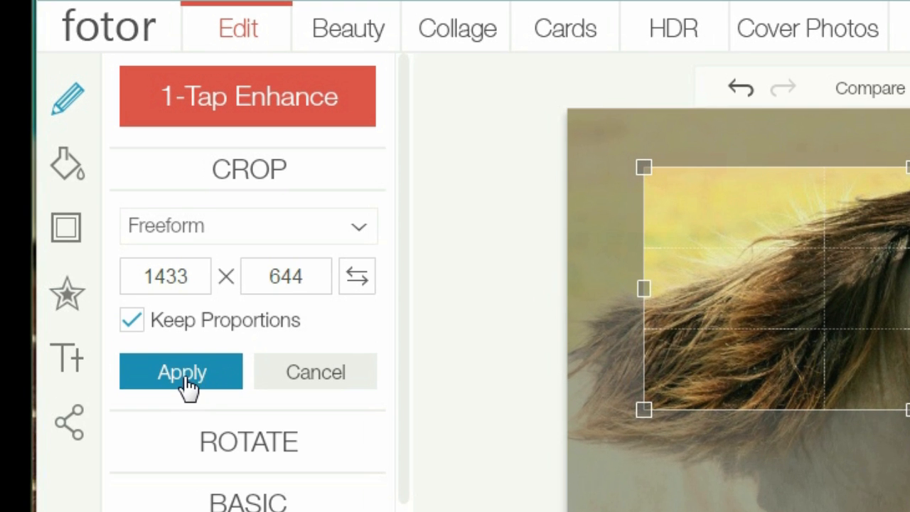
left_click(186, 382)
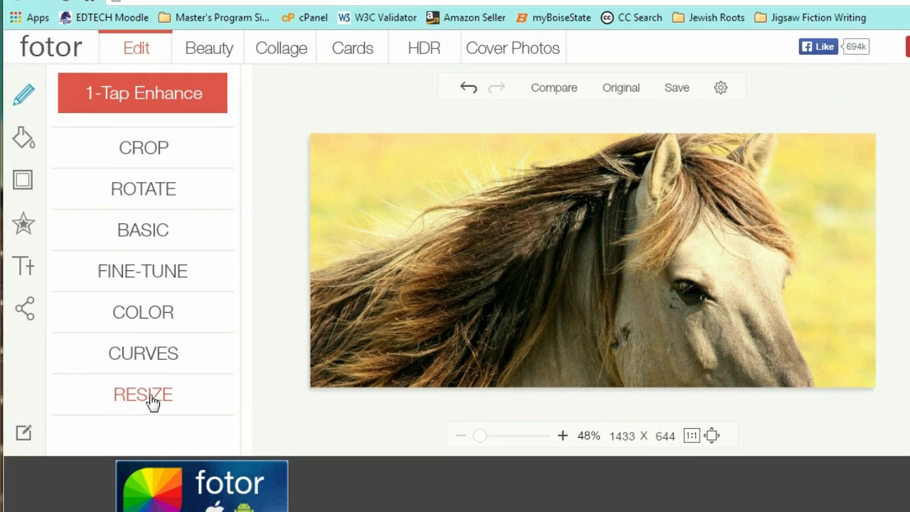
Resize with Keep Proportions on by setting the width to 891, giving 891 × 400
left_click(132, 394)
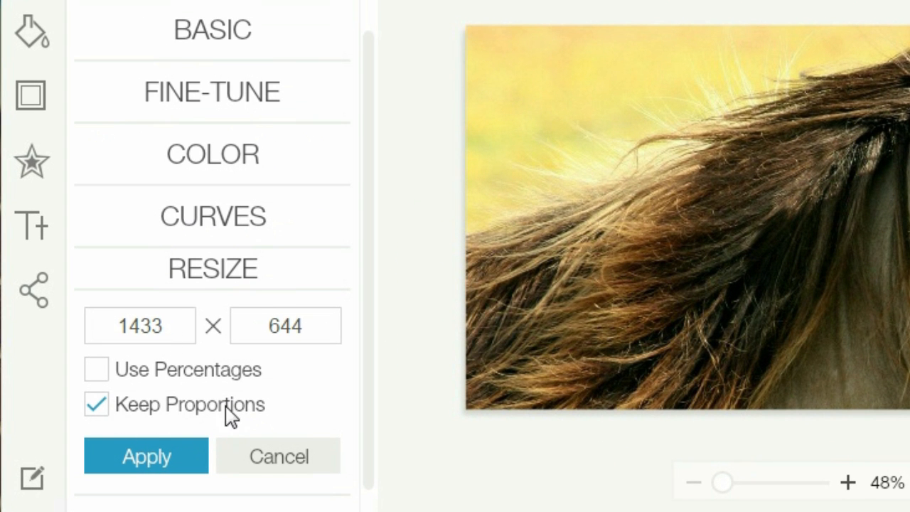
left_click_drag(173, 323, 74, 330)
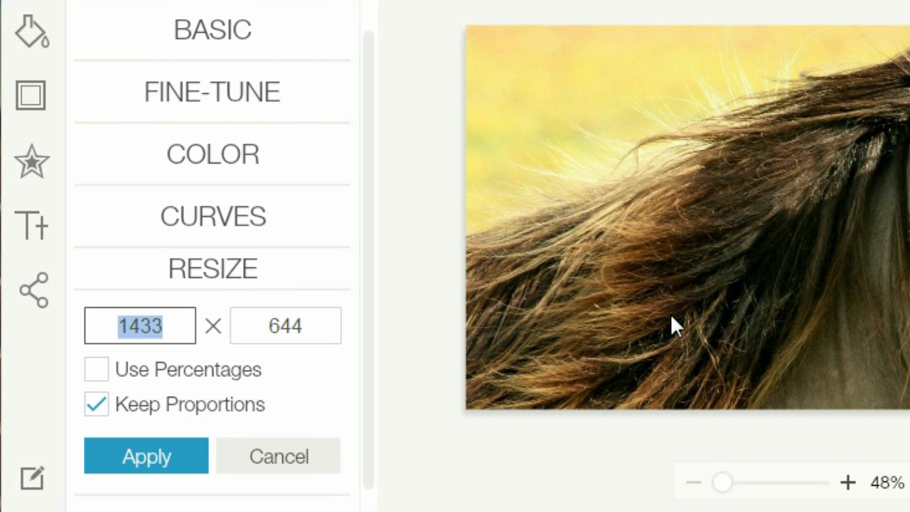
type("890")
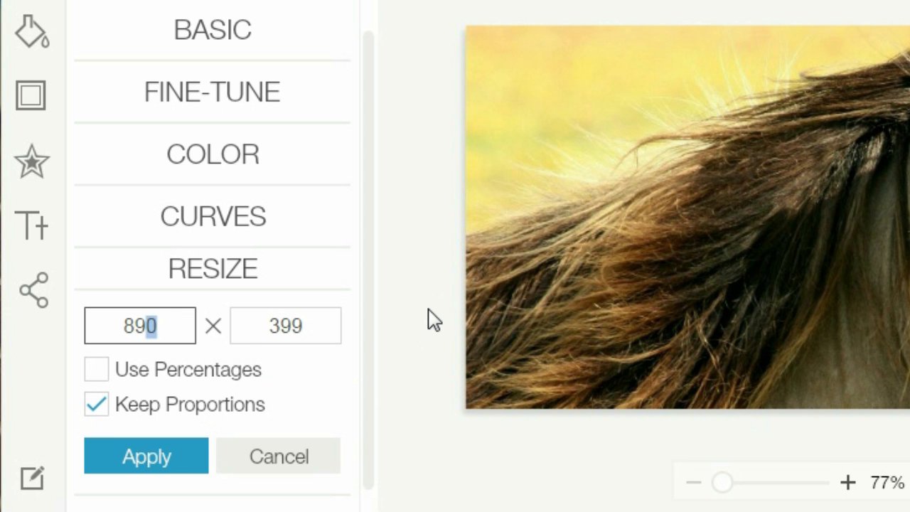
type("1")
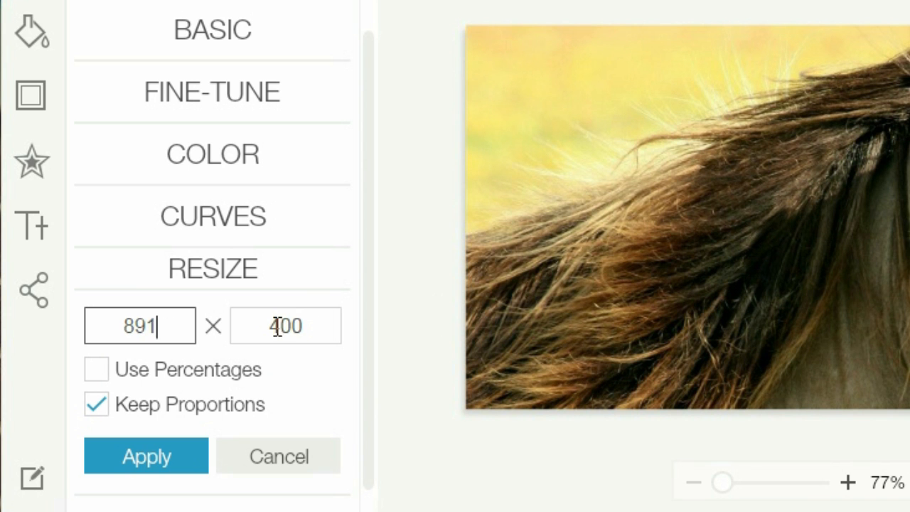
left_click(145, 461)
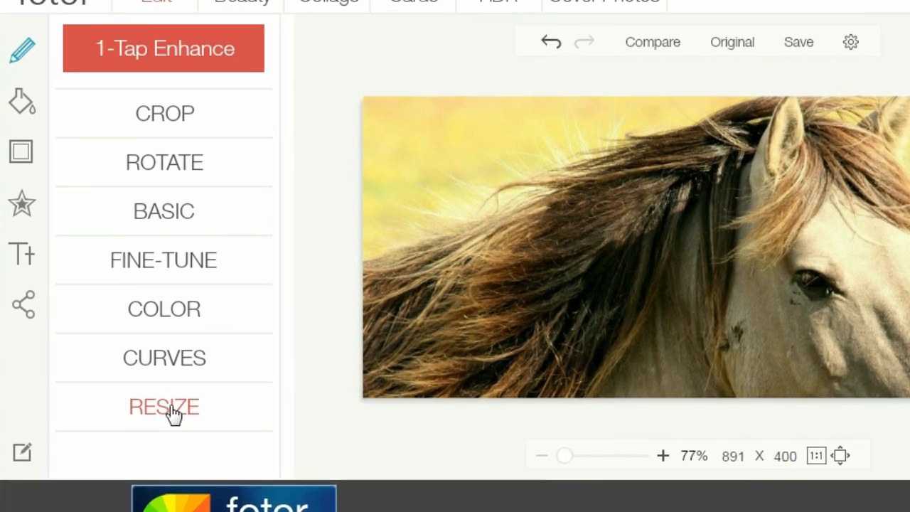
Check the 891 × 400 size, then save at Highest quality as the JPG horseCropped2
left_click(132, 391)
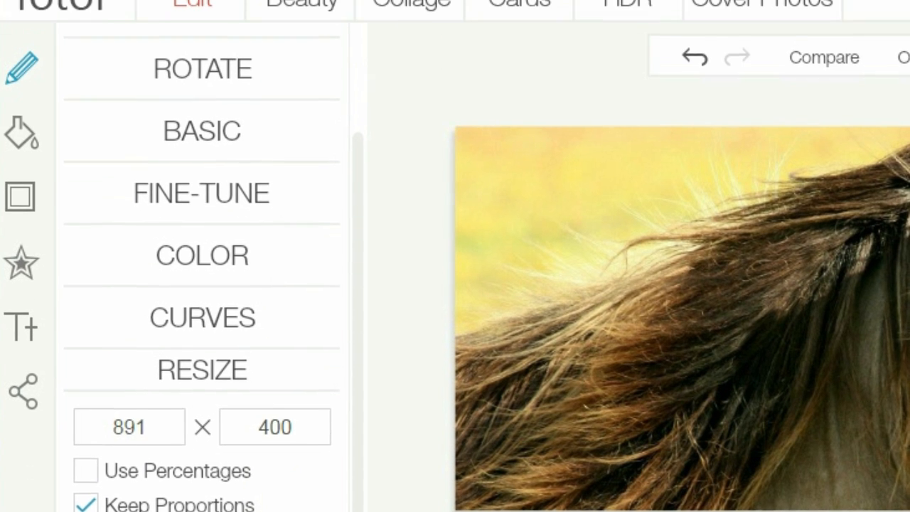
left_click(616, 2)
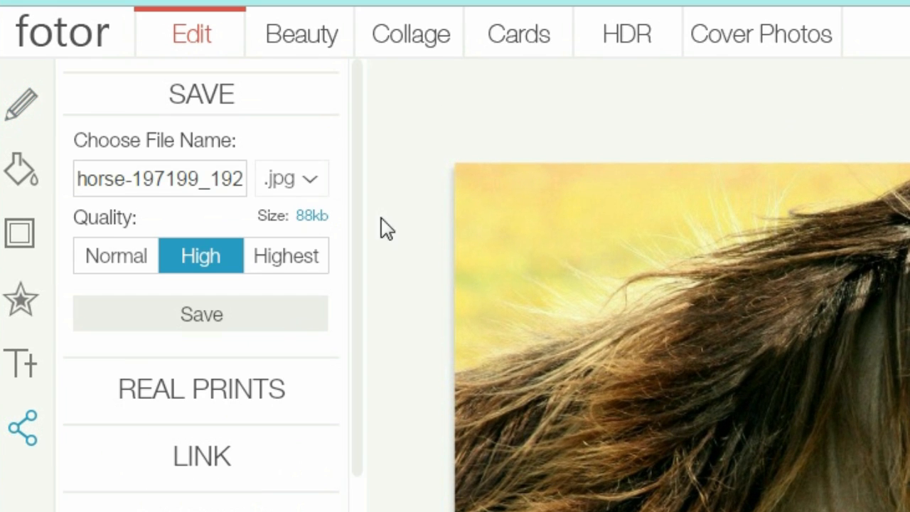
left_click(295, 266)
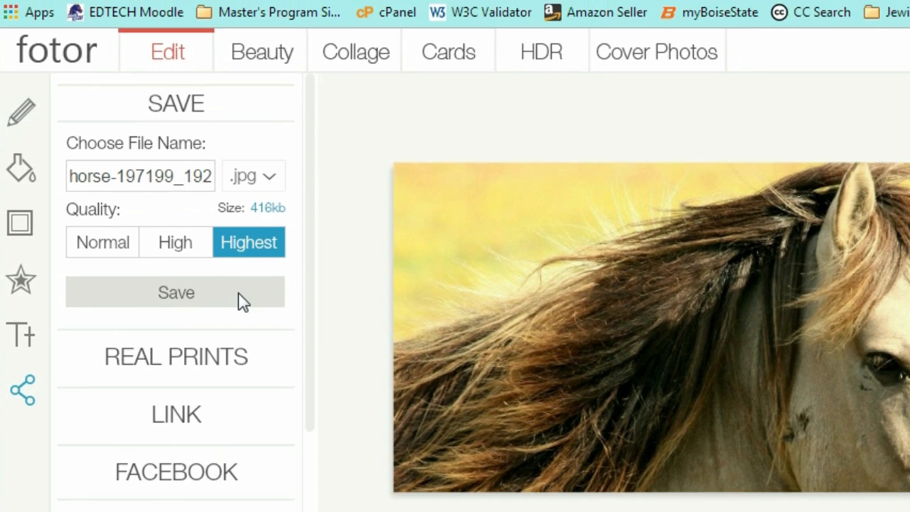
left_click(238, 293)
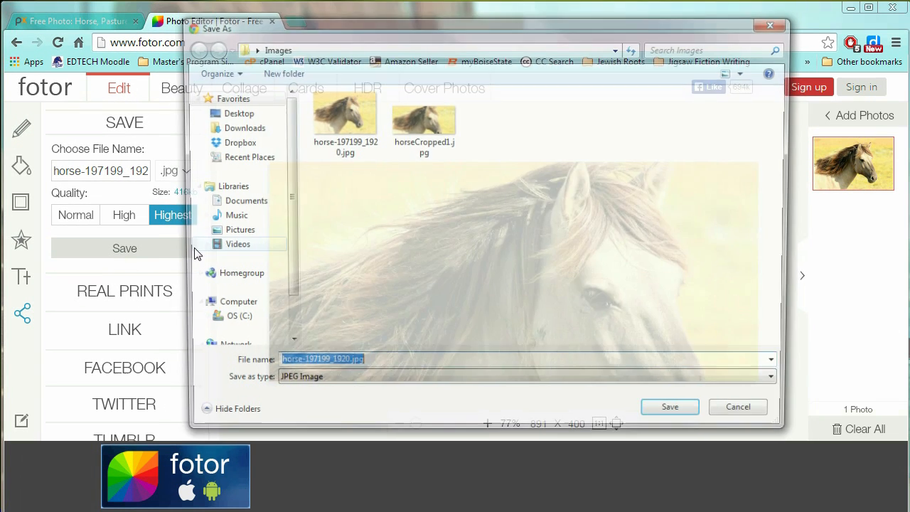
type("horse")
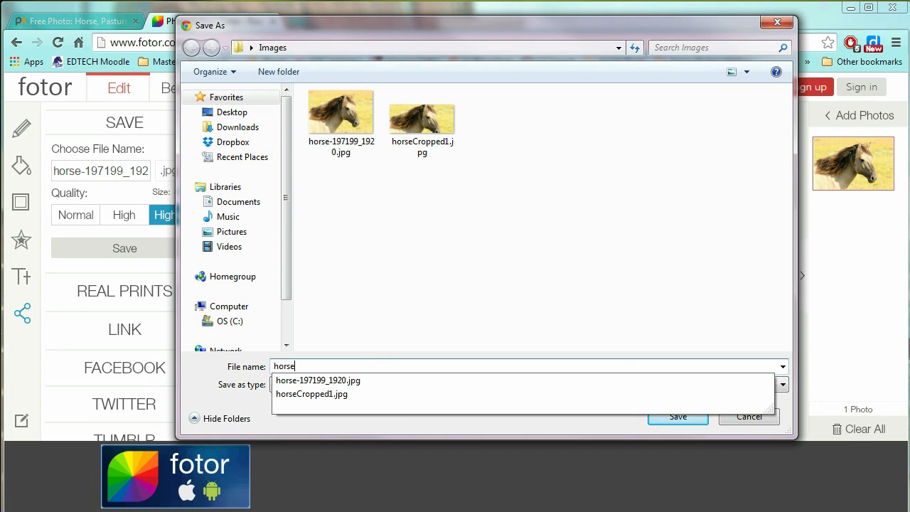
type("Cropped2")
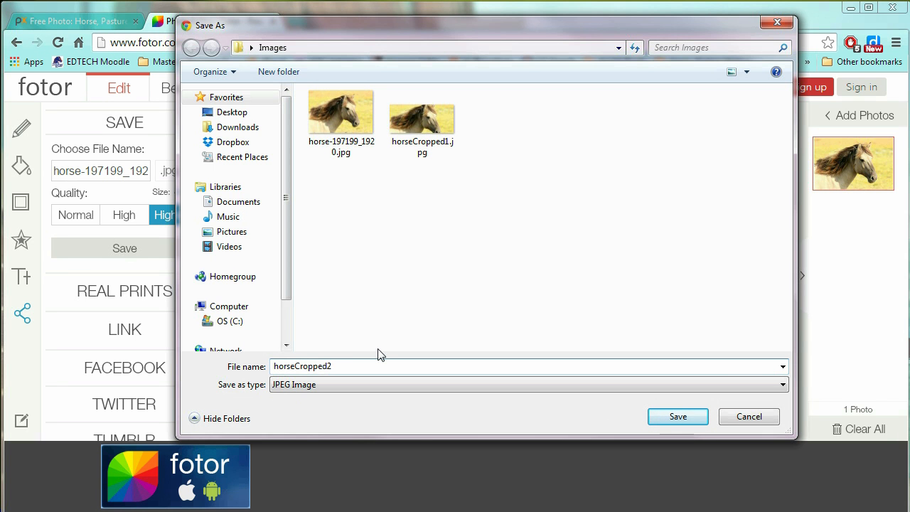
key("Return")
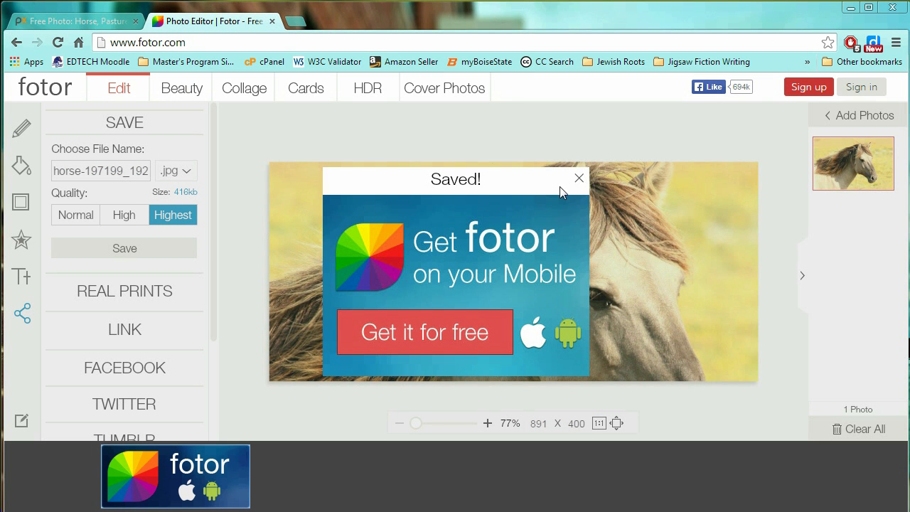
left_click(580, 179)
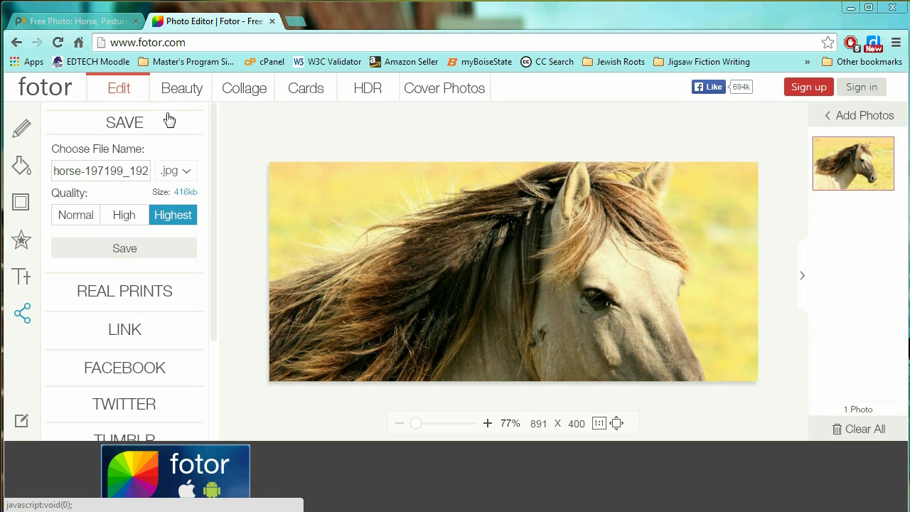
left_click(134, 124)
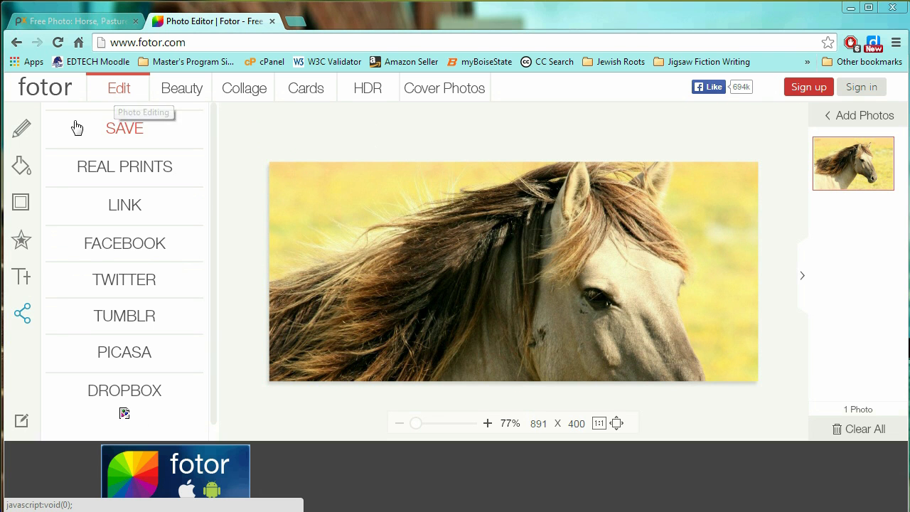
From Basic Edits, revert to the Original 1920 × 1280 horse photo
left_click(19, 132)
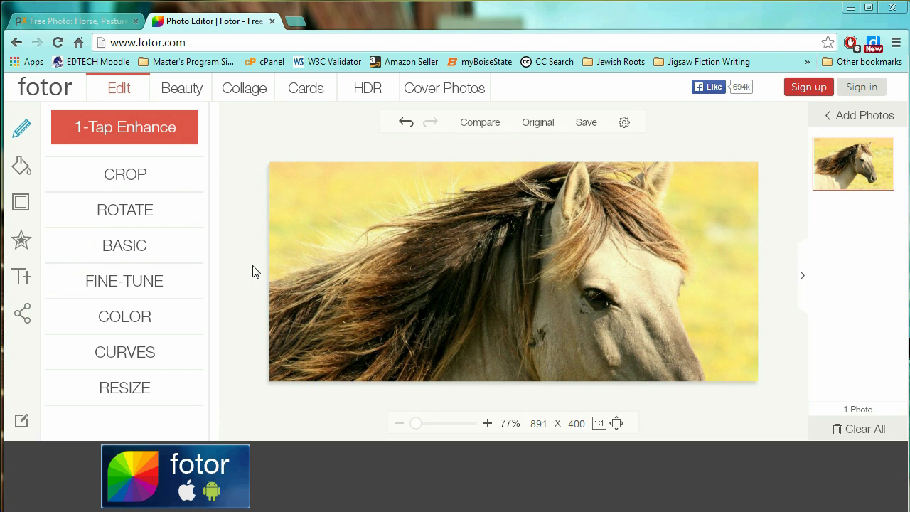
left_click(535, 125)
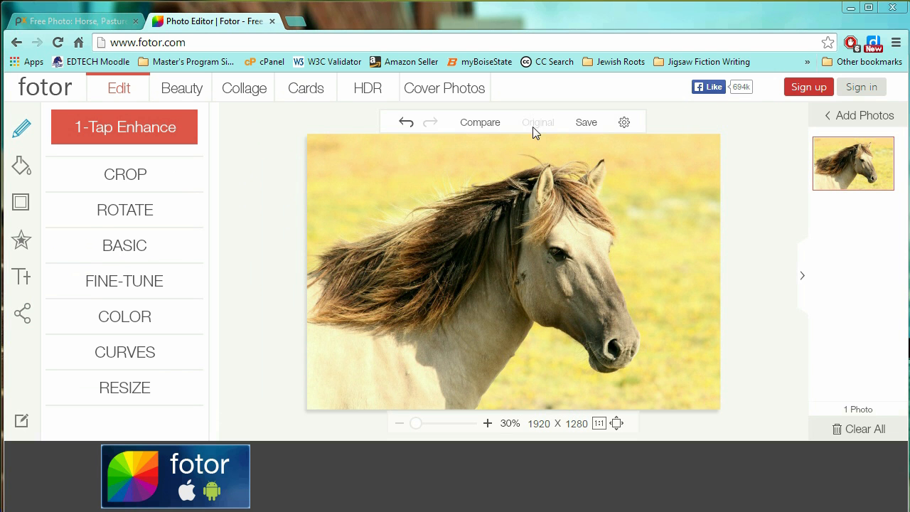